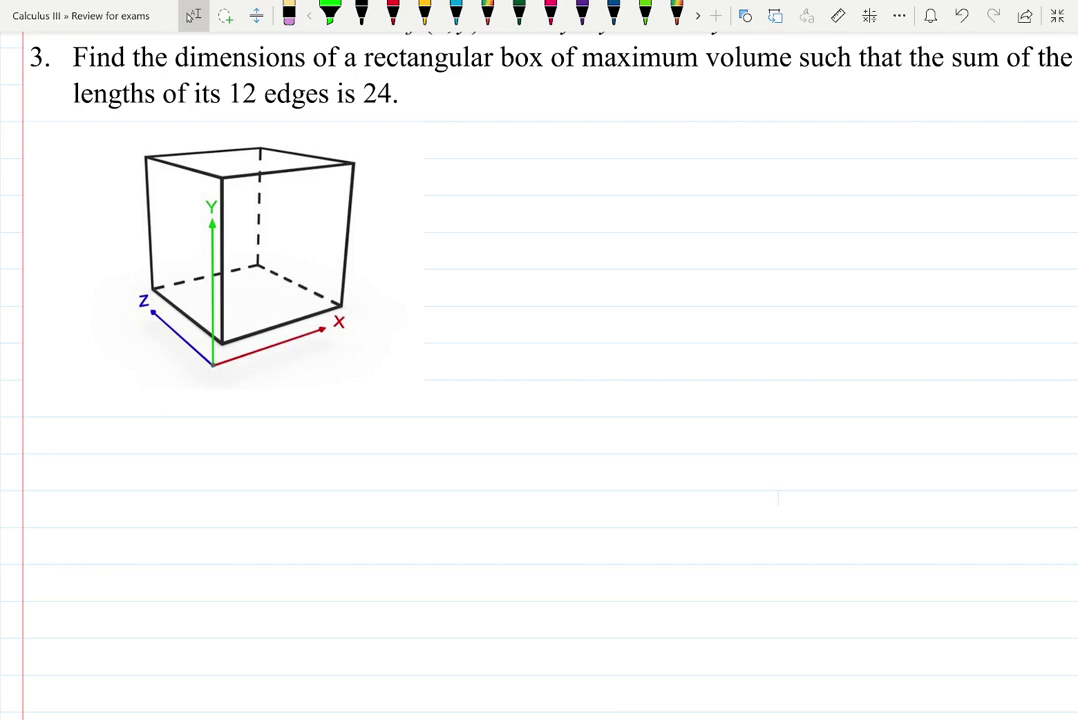
Switch the pen from black to dark green ink
left_click(361, 14)
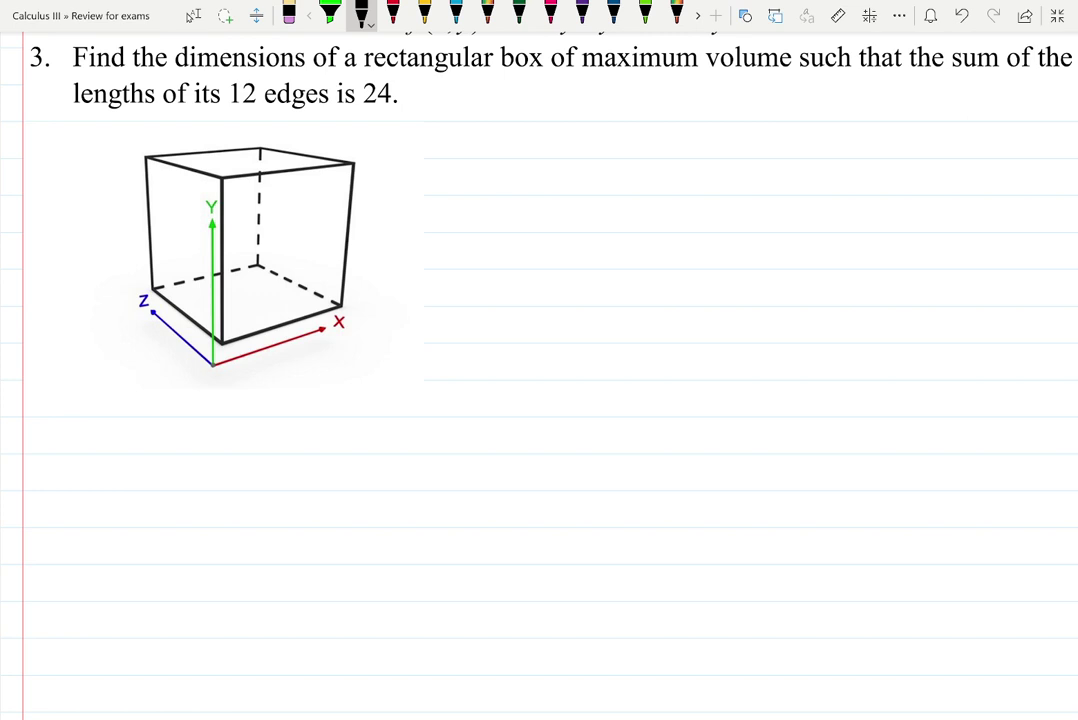
left_click(519, 14)
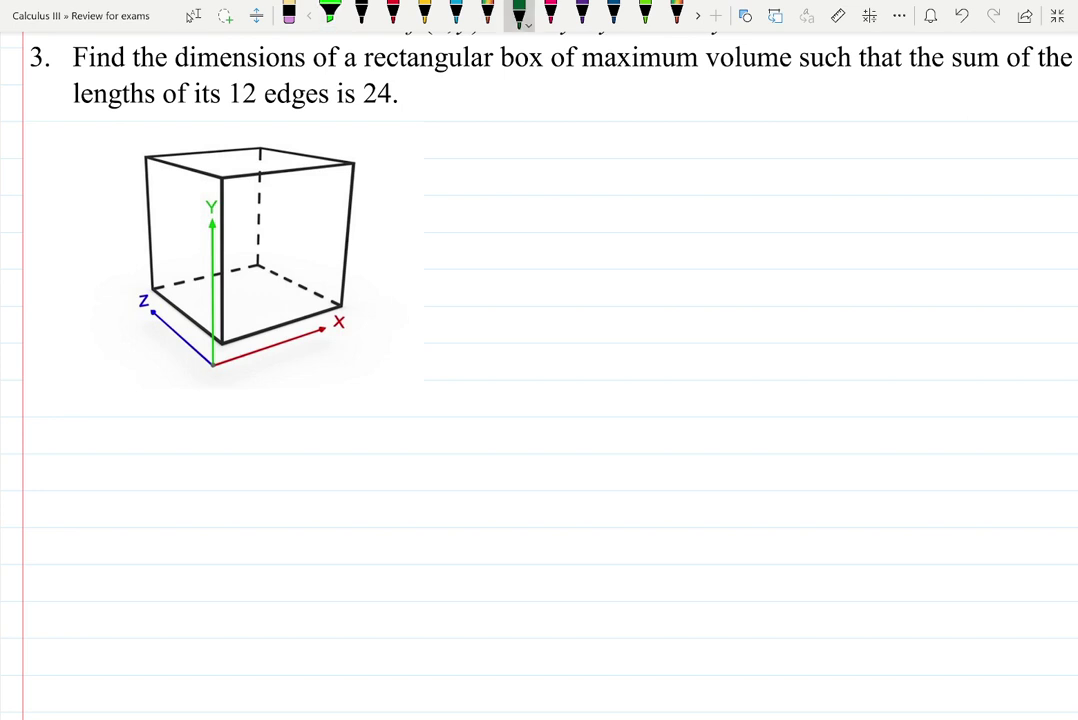
Draw green arrows along the cube's four vertical edges
left_click_drag(229, 335, 228, 233)
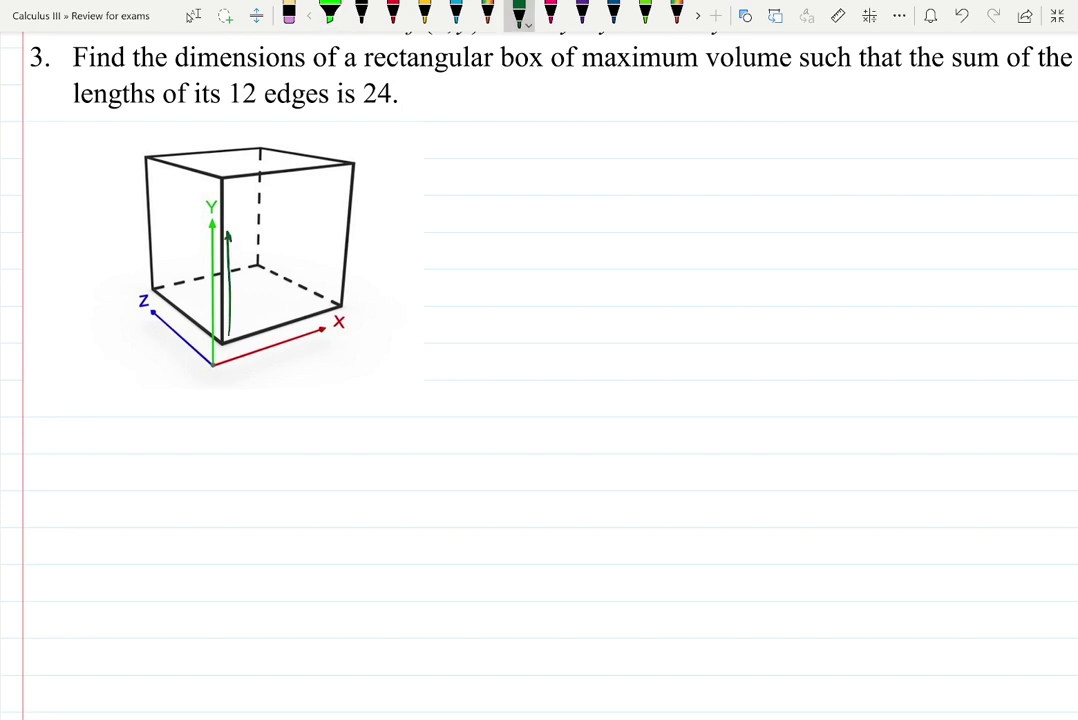
left_click_drag(151, 285, 152, 208)
left_click_drag(263, 245, 261, 180)
mouse_move(358, 295)
left_mouse_down()
mouse_move(358, 240)
mouse_move(365, 250)
left_mouse_up()
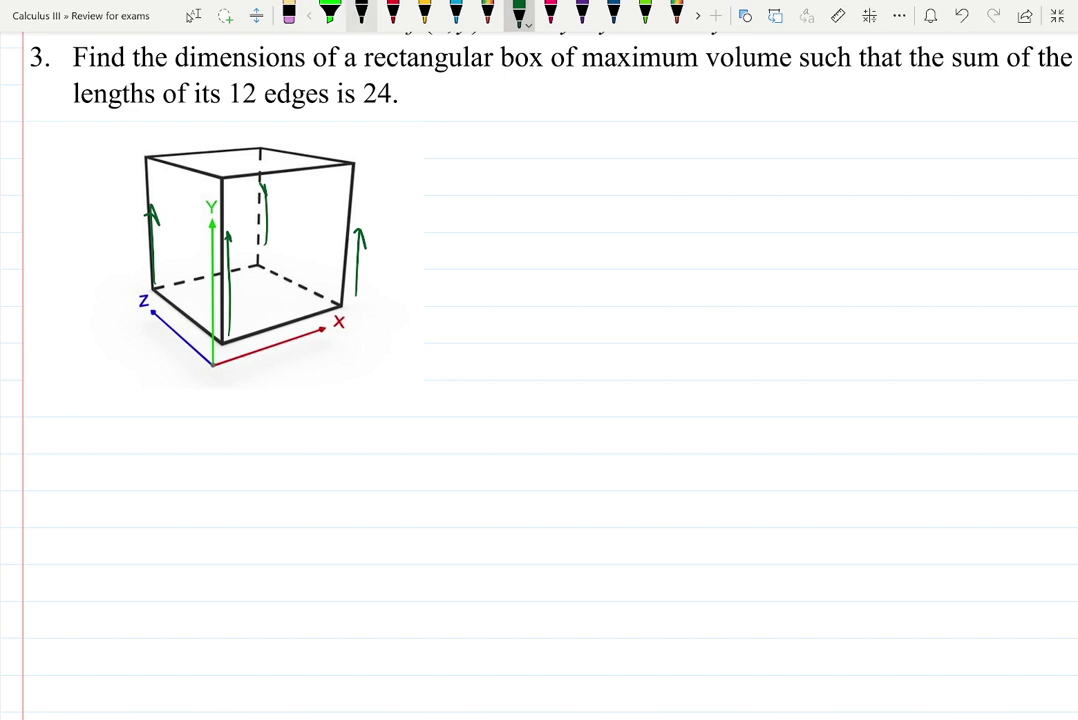
In black ink, write 4x + 4y + 4z = 24 beside the cube
left_click(361, 13)
mouse_move(455, 156)
left_mouse_down()
mouse_move(451, 186)
mouse_move(462, 197)
left_mouse_up()
left_click_drag(476, 171, 497, 194)
mouse_move(496, 170)
left_mouse_down()
mouse_move(477, 194)
mouse_move(521, 182)
left_mouse_up()
mouse_move(512, 175)
left_mouse_down()
mouse_move(512, 190)
mouse_move(549, 181)
mouse_move(547, 190)
left_mouse_up()
left_click_drag(560, 168, 557, 232)
left_click_drag(596, 183, 612, 183)
mouse_move(604, 175)
left_mouse_down()
mouse_move(604, 191)
mouse_move(636, 180)
left_mouse_up()
mouse_move(632, 156)
left_mouse_down()
mouse_move(632, 192)
mouse_move(669, 196)
mouse_move(716, 177)
left_mouse_up()
mouse_move(693, 189)
left_mouse_down()
mouse_move(742, 163)
mouse_move(754, 188)
mouse_move(788, 181)
left_mouse_up()
left_click_drag(784, 157, 784, 196)
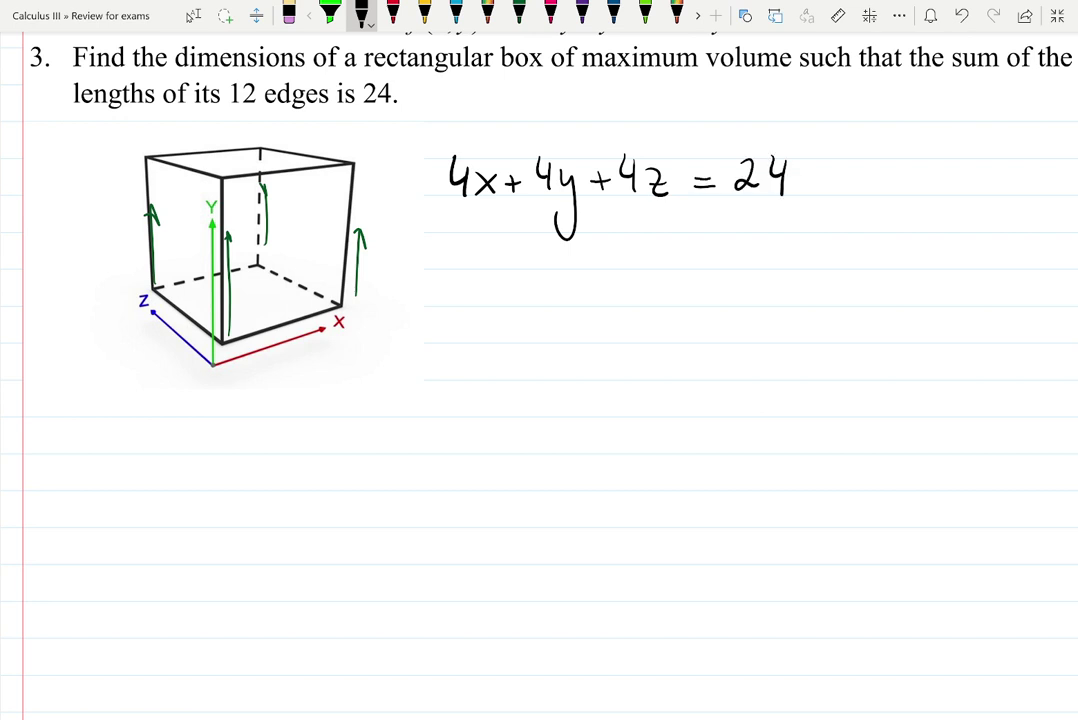
Underline the edges-sum-to-24 condition and write a 'Sol:' heading above the equation
left_click_drag(394, 117, 88, 123)
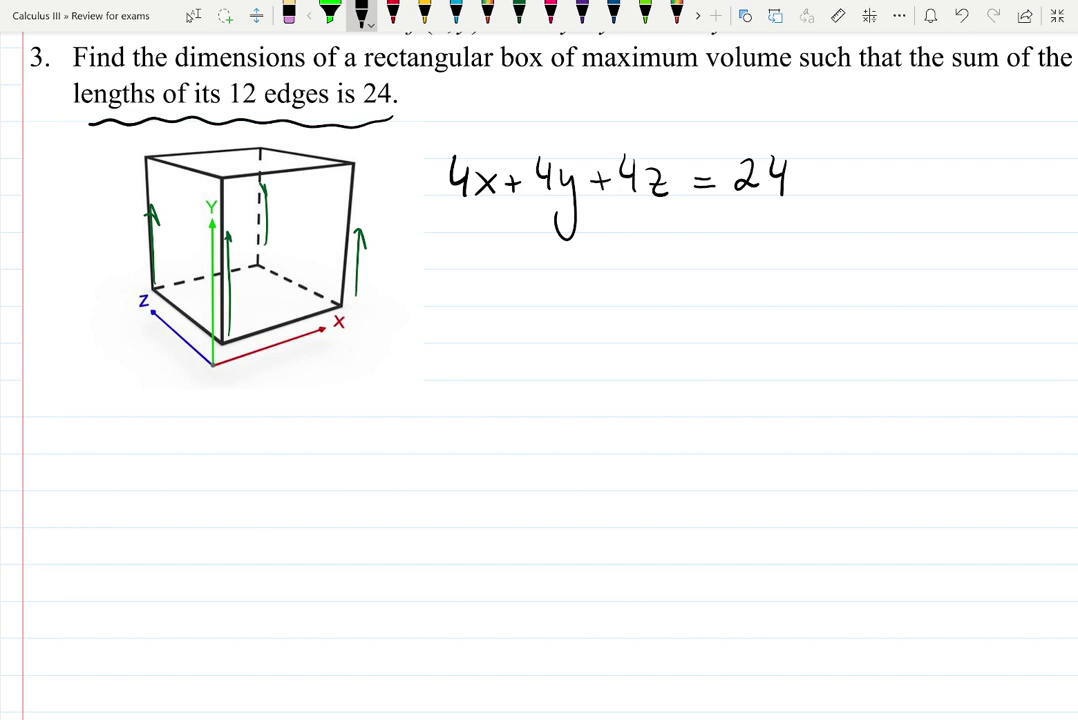
mouse_move(475, 103)
left_mouse_down()
mouse_move(461, 131)
mouse_move(490, 119)
left_mouse_up()
mouse_move(503, 104)
left_mouse_down()
mouse_move(506, 132)
mouse_move(522, 144)
left_mouse_up()
left_click(517, 117)
left_click(517, 131)
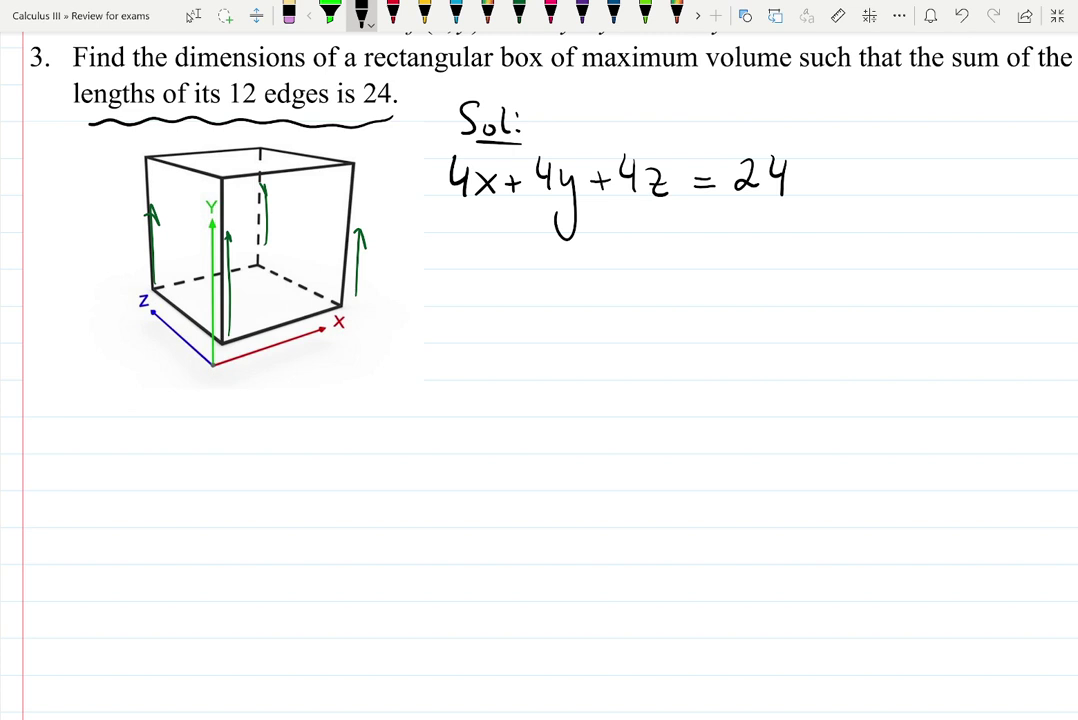
Mark the equation with a divide-by-4 note, |:4, after = 24
left_click_drag(825, 143, 825, 213)
left_click(846, 174)
left_click(846, 184)
mouse_move(879, 155)
left_mouse_down()
mouse_move(876, 176)
mouse_move(891, 180)
left_mouse_up()
Write x + y + z = 6 on a new line below
left_click_drag(885, 157, 885, 193)
left_click_drag(461, 272, 481, 298)
mouse_move(481, 272)
left_mouse_down()
mouse_move(462, 299)
mouse_move(518, 287)
left_mouse_up()
left_click_drag(524, 278, 525, 345)
mouse_move(556, 287)
left_mouse_down()
mouse_move(525, 335)
mouse_move(567, 297)
left_mouse_up()
mouse_move(585, 280)
left_mouse_down()
mouse_move(590, 298)
mouse_move(604, 298)
left_mouse_up()
mouse_move(621, 281)
left_mouse_down()
mouse_move(641, 281)
mouse_move(641, 292)
left_mouse_up()
mouse_move(663, 268)
left_mouse_down()
mouse_move(652, 298)
mouse_move(651, 288)
mouse_move(752, 295)
left_mouse_up()
Annotate it '- const.' in green, box it, and underline 'maximum volume' in red
left_click(645, 12)
left_click_drag(770, 284, 800, 295)
left_click_drag(804, 283, 811, 295)
left_click_drag(823, 281, 812, 295)
mouse_move(828, 262)
left_mouse_down()
mouse_move(836, 295)
mouse_move(840, 278)
left_mouse_up()
left_click_drag(845, 292, 846, 294)
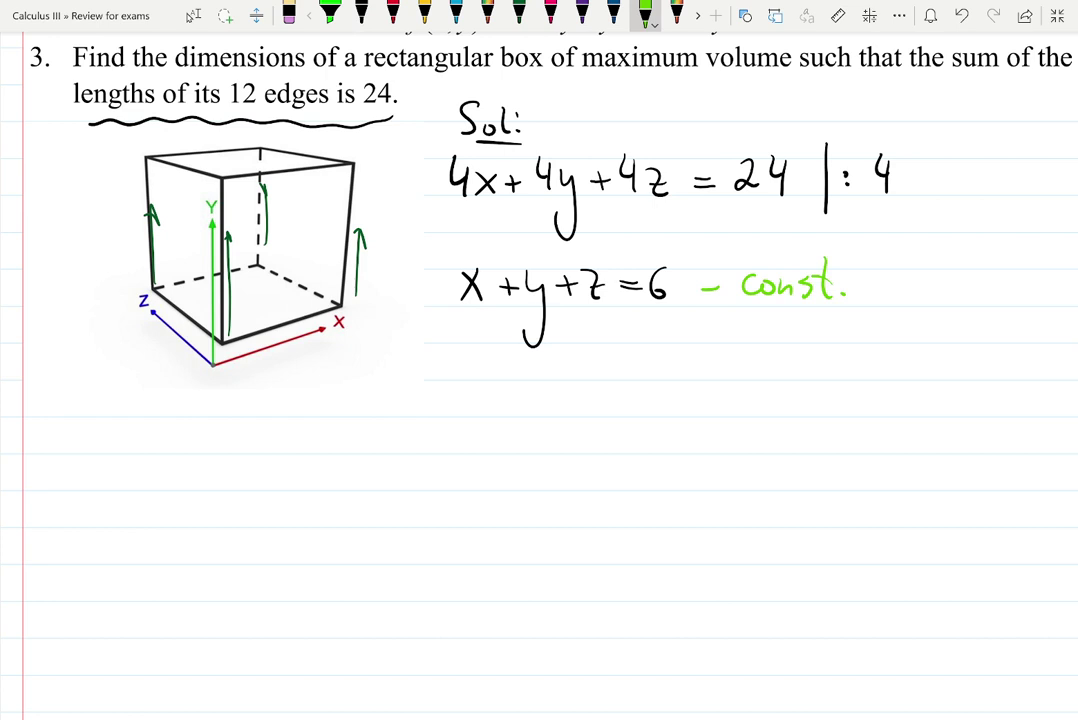
mouse_move(683, 256)
left_mouse_down()
mouse_move(686, 311)
mouse_move(618, 316)
left_mouse_up()
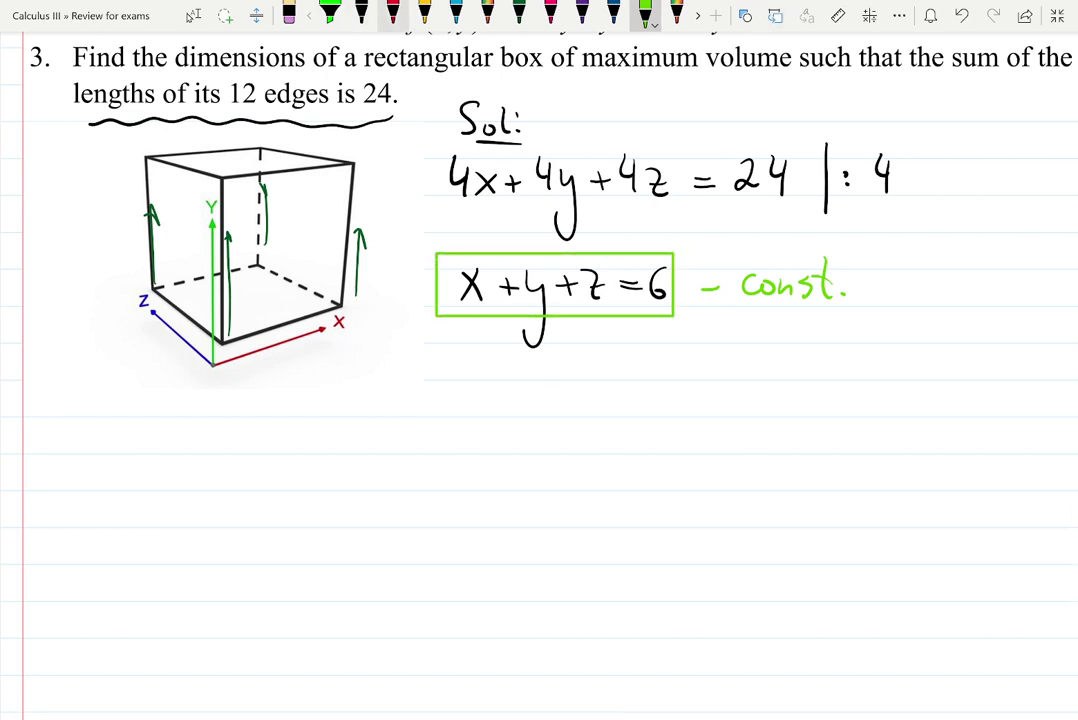
left_click(393, 12)
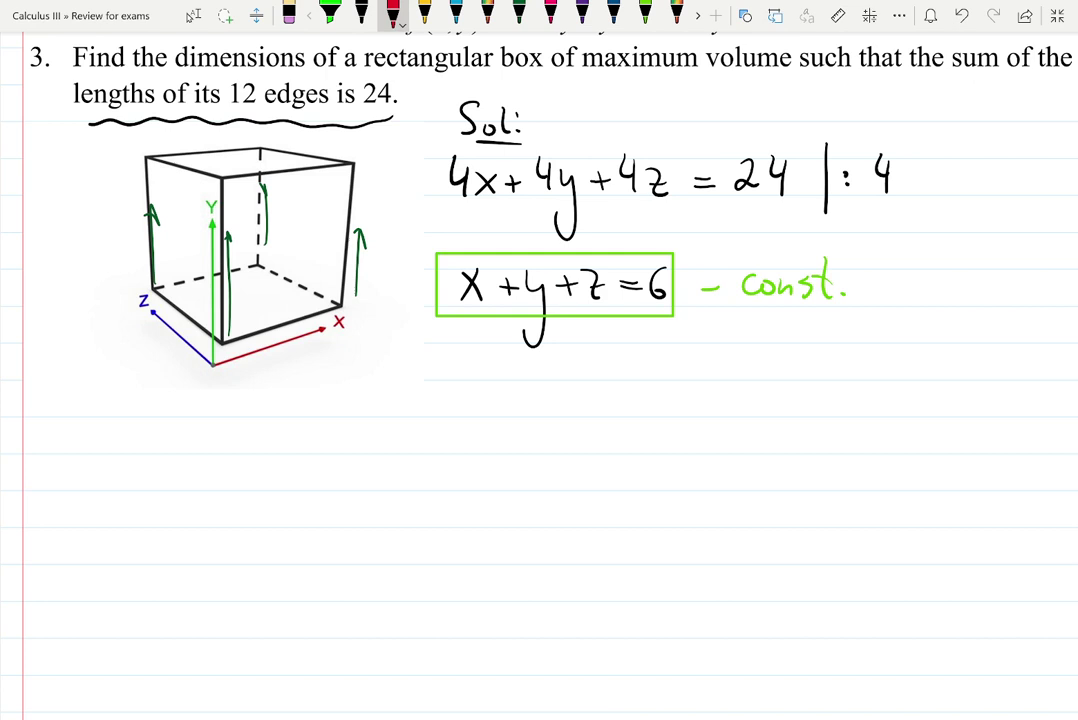
left_click_drag(783, 80, 590, 82)
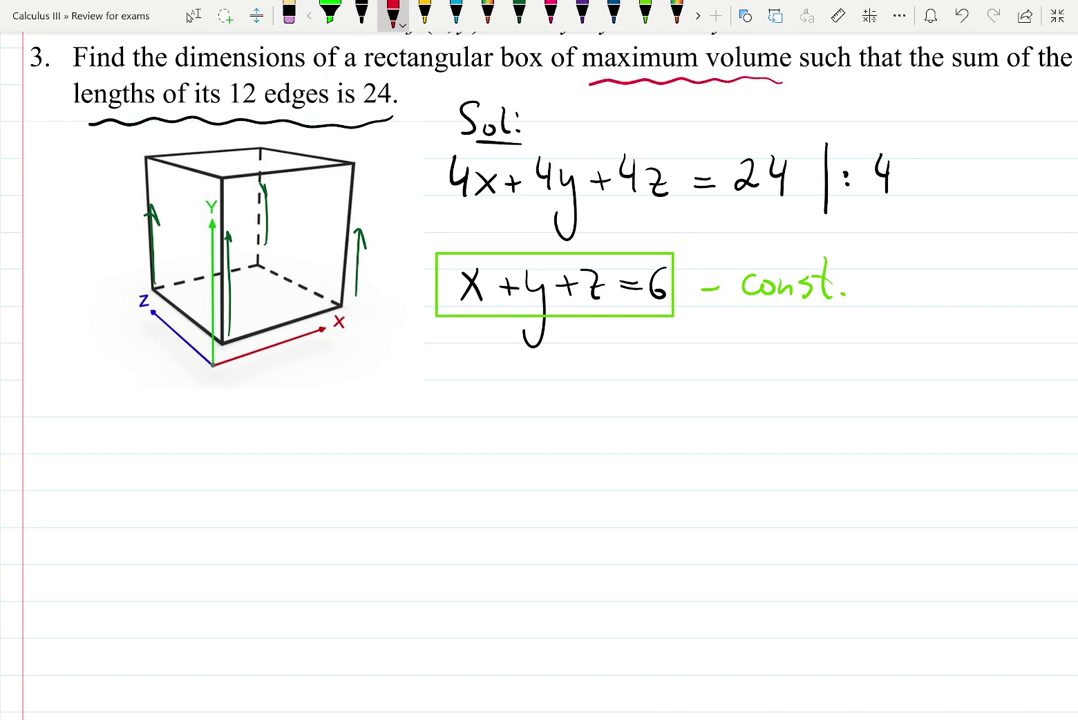
In black ink, write V = x·y·z below the boxed equation
left_click(361, 12)
mouse_move(455, 362)
left_mouse_down()
mouse_move(462, 411)
mouse_move(481, 360)
left_mouse_up()
mouse_move(492, 402)
left_mouse_down()
mouse_move(520, 402)
mouse_move(518, 389)
mouse_move(578, 414)
mouse_move(547, 414)
left_mouse_up()
left_click(589, 402)
left_click_drag(605, 386, 619, 410)
mouse_move(626, 384)
left_mouse_down()
mouse_move(600, 447)
mouse_move(673, 386)
mouse_move(679, 416)
mouse_move(740, 404)
left_mouse_up()
left_click(645, 400)
Label it '– O.F. – MAX' in green and brace both equations together
left_click(645, 12)
mouse_move(780, 378)
left_mouse_down()
mouse_move(776, 408)
mouse_move(845, 381)
mouse_move(836, 393)
mouse_move(880, 400)
left_mouse_up()
left_click(803, 404)
left_click(840, 406)
mouse_move(896, 399)
left_mouse_down()
mouse_move(903, 390)
mouse_move(946, 406)
left_mouse_up()
mouse_move(950, 385)
left_mouse_down()
mouse_move(970, 407)
mouse_move(952, 407)
left_mouse_up()
left_click_drag(903, 426, 973, 423)
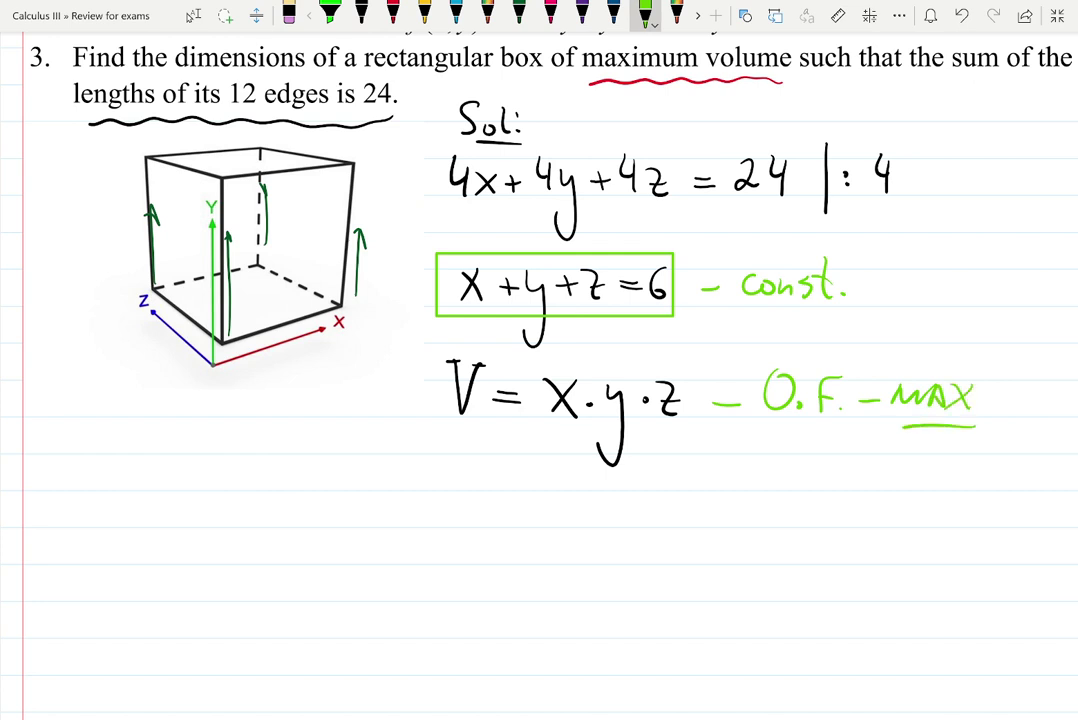
mouse_move(430, 246)
left_mouse_down()
mouse_move(414, 355)
mouse_move(433, 465)
left_mouse_up()
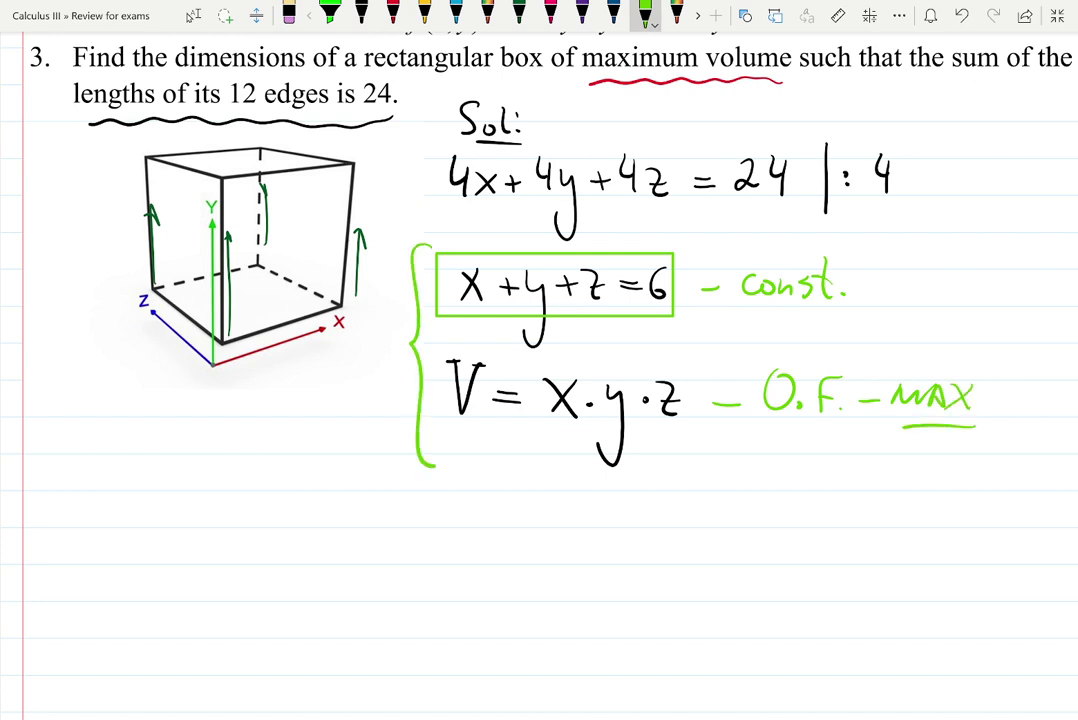
Write the label 'Model:' in magenta above the grouped equations
left_click(550, 12)
mouse_move(487, 243)
left_mouse_down()
mouse_move(500, 233)
mouse_move(511, 242)
left_mouse_up()
left_click_drag(527, 226, 551, 232)
mouse_move(569, 205)
left_mouse_down()
mouse_move(576, 240)
mouse_move(598, 238)
left_mouse_up()
left_click_drag(594, 207, 607, 238)
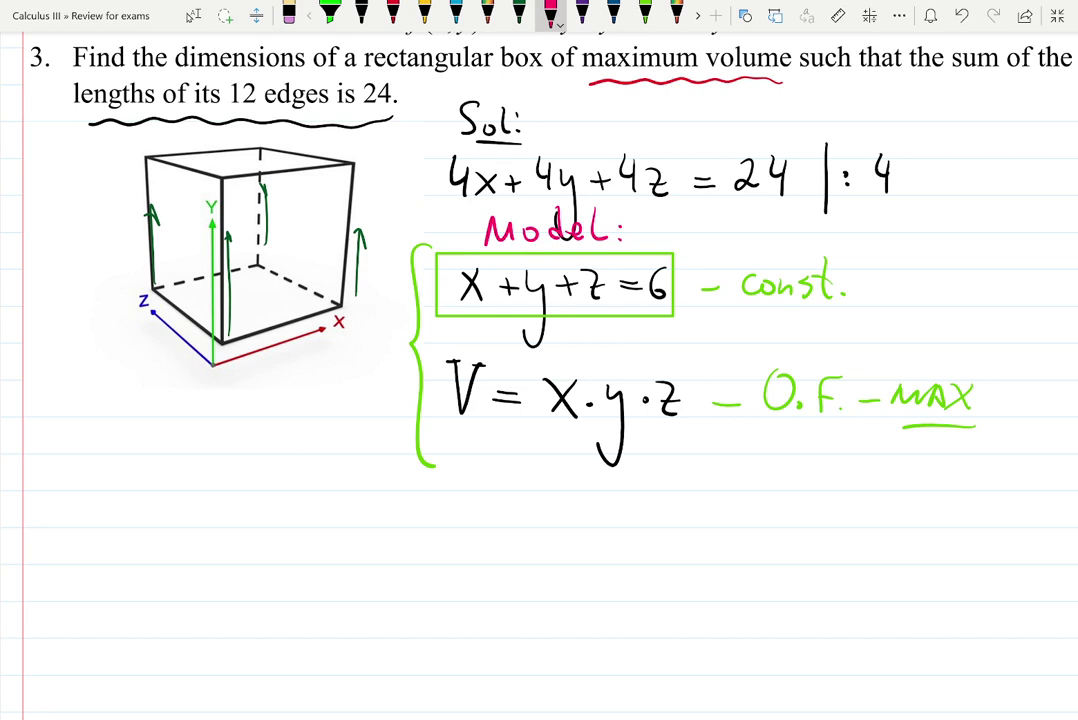
In dark purple, draw an arrow from z to V and write z = 6 − x − y
left_click(582, 12)
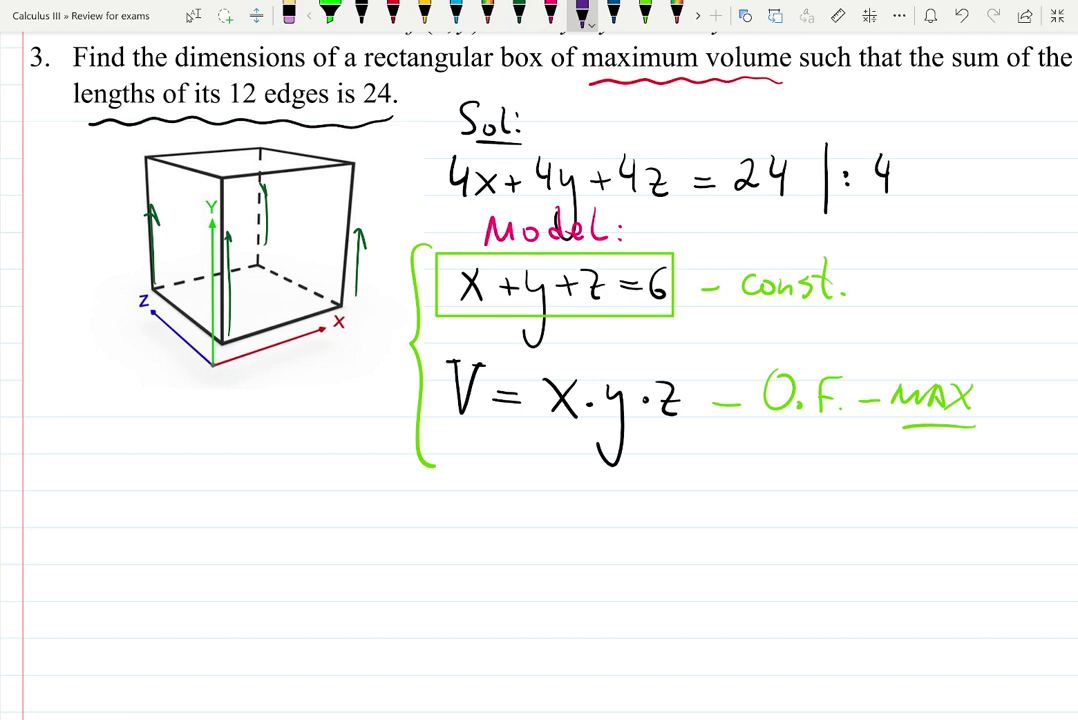
left_click_drag(597, 311, 657, 367)
mouse_move(80, 497)
left_mouse_down()
mouse_move(107, 528)
mouse_move(147, 510)
left_mouse_up()
mouse_move(125, 520)
left_mouse_down()
mouse_move(187, 525)
mouse_move(179, 515)
mouse_move(240, 511)
left_mouse_up()
mouse_move(247, 497)
left_mouse_down()
mouse_move(275, 522)
mouse_move(249, 522)
left_mouse_up()
mouse_move(289, 511)
left_mouse_down()
mouse_move(304, 511)
mouse_move(336, 563)
left_mouse_up()
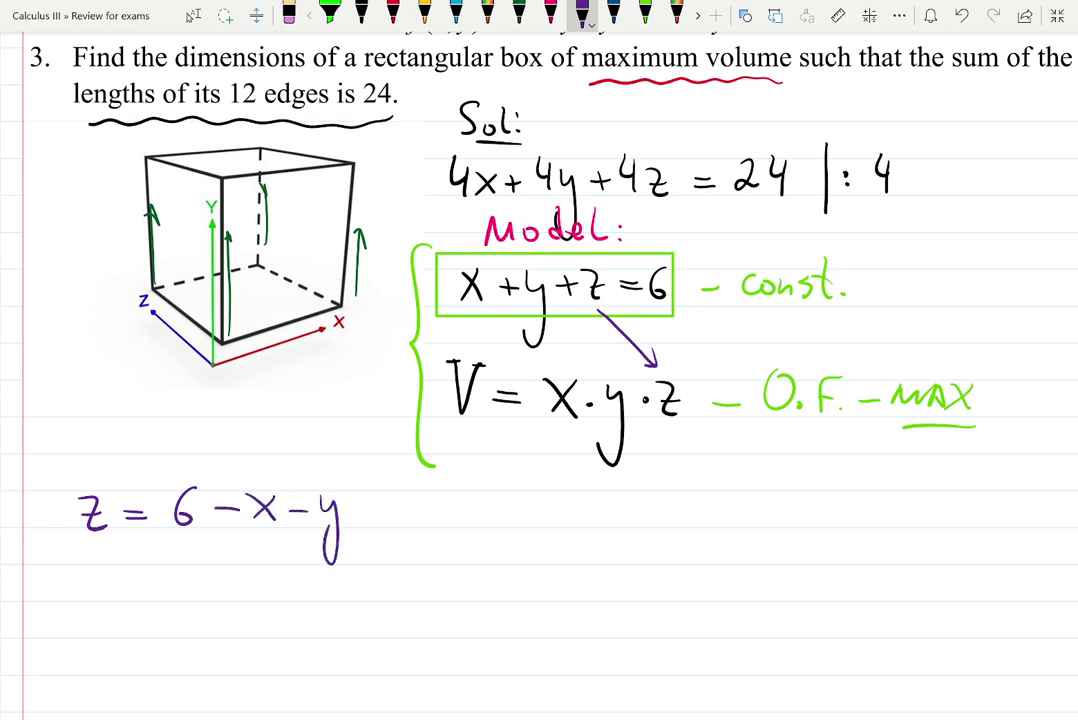
Note 'Plug into V:' beside it and begin the substituted V = line
mouse_move(409, 520)
left_mouse_down()
mouse_move(412, 500)
mouse_move(433, 515)
left_mouse_up()
mouse_move(440, 500)
left_mouse_down()
mouse_move(458, 515)
mouse_move(474, 578)
left_mouse_up()
left_click_drag(518, 505, 518, 518)
mouse_move(528, 505)
left_mouse_down()
mouse_move(528, 518)
mouse_move(540, 518)
left_mouse_up()
left_click_drag(552, 500, 554, 518)
left_click_drag(547, 508, 633, 522)
left_click_drag(368, 532, 362, 550)
mouse_move(82, 587)
left_mouse_down()
mouse_move(111, 587)
mouse_move(162, 619)
left_mouse_up()
left_click_drag(124, 637, 164, 635)
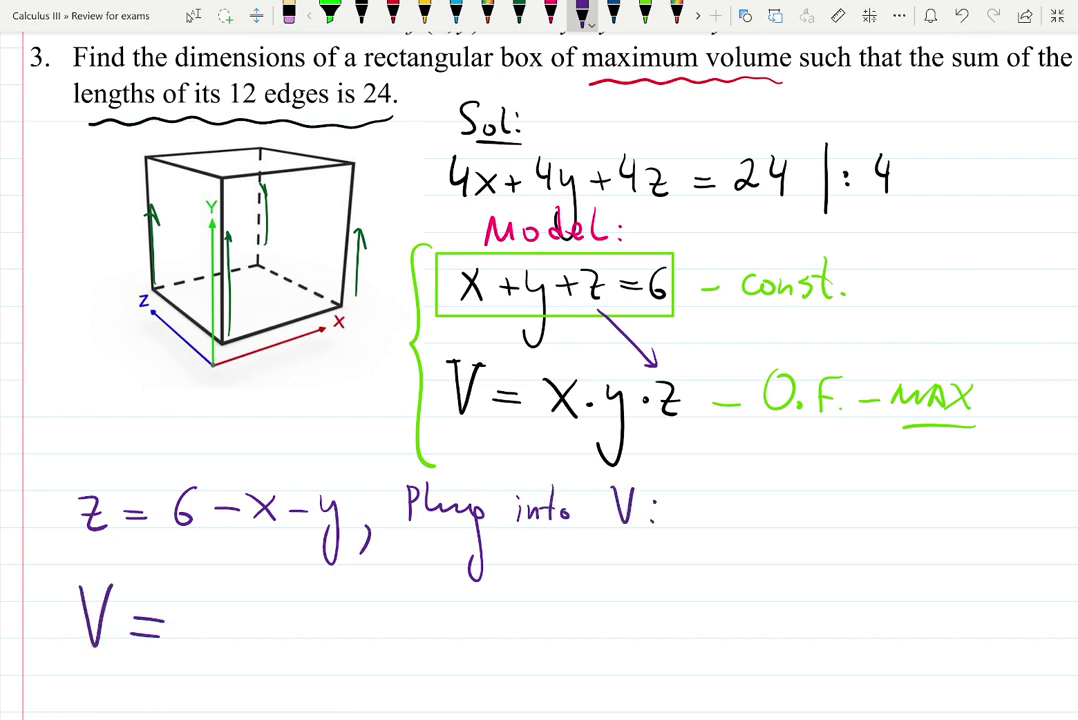
Write x · y · after V =
scroll(540, 370, "down", 2)
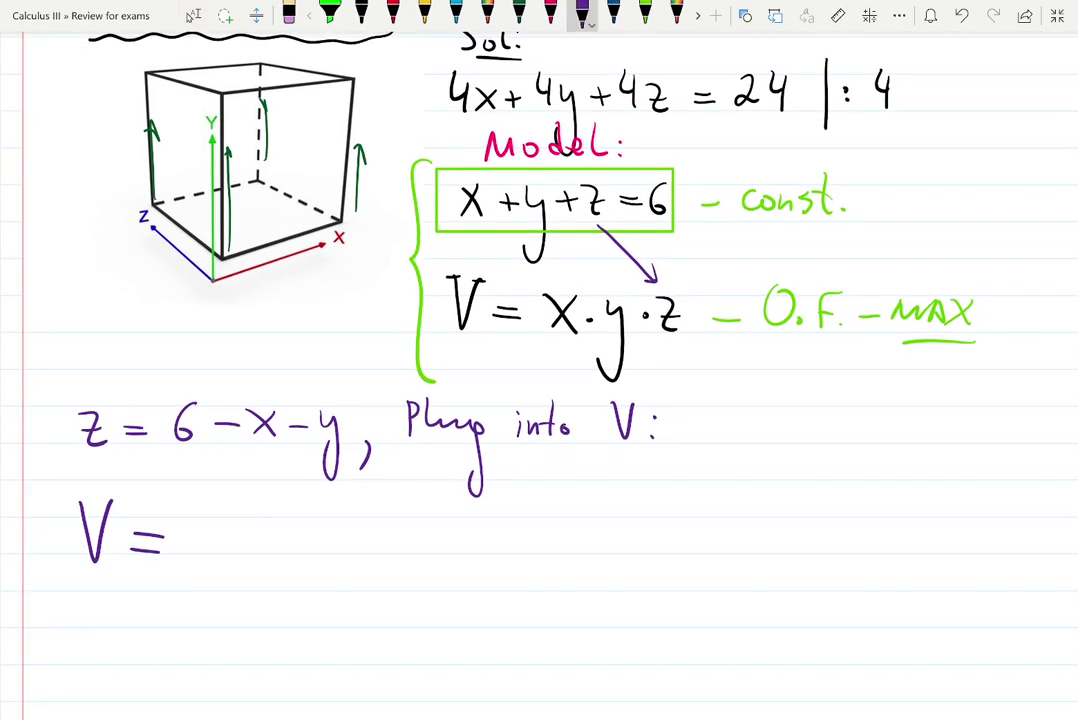
left_click_drag(203, 524, 234, 553)
left_click_drag(233, 524, 204, 554)
left_click(257, 538)
left_click_drag(287, 526, 296, 546)
left_click_drag(311, 525, 290, 600)
left_click(322, 538)
Add (6 − x − y) followed by an equals sign, touching up the V
mouse_move(365, 520)
left_mouse_down()
mouse_move(362, 577)
mouse_move(380, 536)
mouse_move(381, 552)
left_mouse_up()
left_click_drag(405, 545, 465, 553)
mouse_move(463, 527)
left_mouse_down()
mouse_move(440, 555)
mouse_move(495, 539)
left_mouse_up()
left_click_drag(508, 527, 517, 547)
left_click_drag(530, 526, 510, 584)
left_click_drag(538, 505, 540, 582)
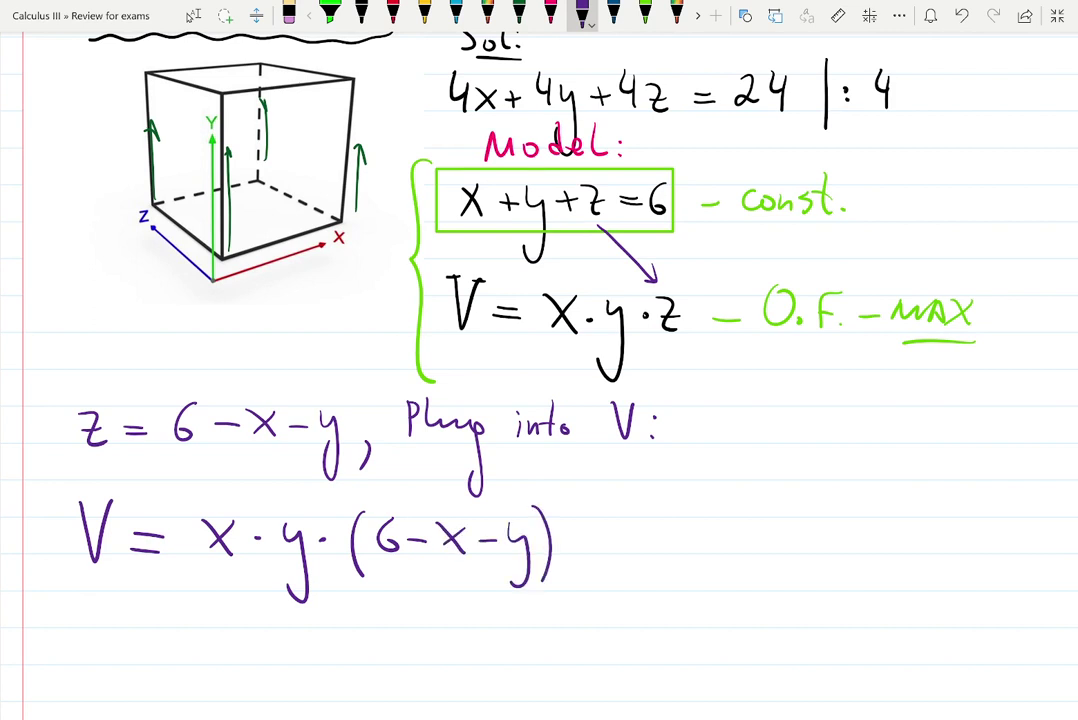
left_click_drag(76, 498, 121, 496)
left_click_drag(584, 531, 610, 530)
left_click_drag(584, 546, 611, 545)
Write the expansion 6xy − x²y − xy² after the equals sign
scroll(540, 370, "down", 2)
left_click(193, 15)
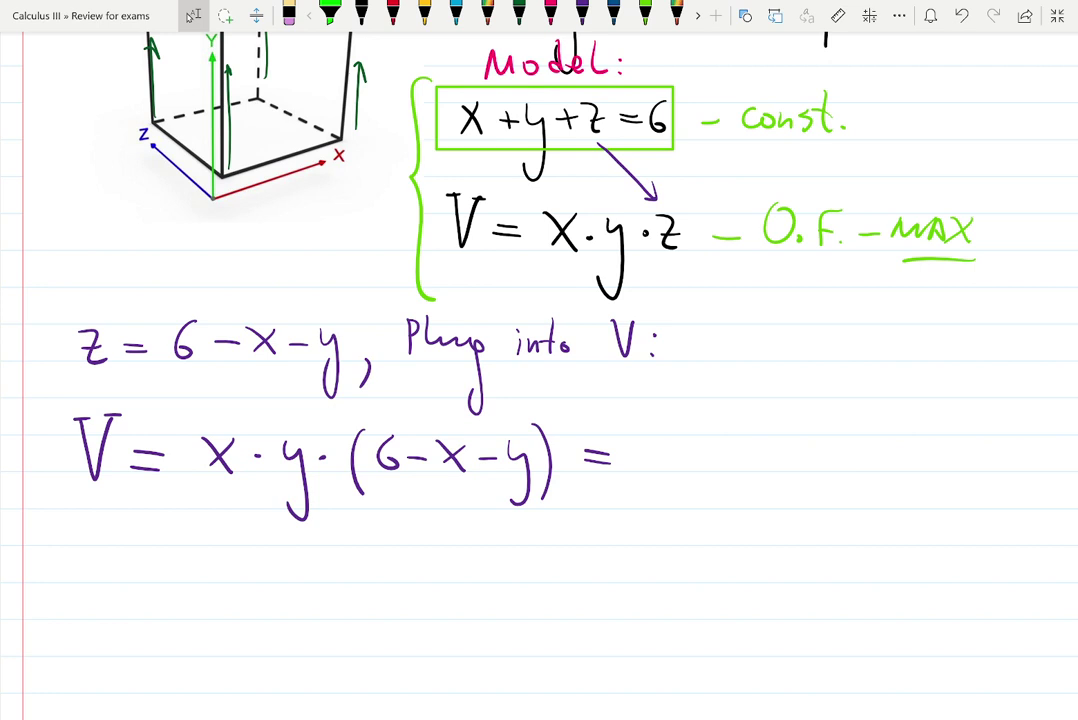
left_click(582, 14)
mouse_move(656, 440)
left_mouse_down()
mouse_move(646, 456)
mouse_move(694, 468)
mouse_move(676, 468)
mouse_move(712, 459)
mouse_move(706, 518)
left_mouse_up()
left_click_drag(752, 458, 808, 471)
mouse_move(807, 441)
left_mouse_down()
mouse_move(786, 472)
mouse_move(823, 444)
mouse_move(840, 468)
left_mouse_up()
mouse_move(850, 445)
left_mouse_down()
mouse_move(840, 492)
mouse_move(893, 457)
mouse_move(915, 466)
left_mouse_up()
mouse_move(914, 442)
left_mouse_down()
mouse_move(897, 467)
mouse_move(940, 469)
left_mouse_up()
mouse_move(950, 445)
left_mouse_down()
mouse_move(936, 518)
mouse_move(994, 435)
mouse_move(797, 408)
mouse_move(625, 492)
mouse_move(995, 489)
left_mouse_up()
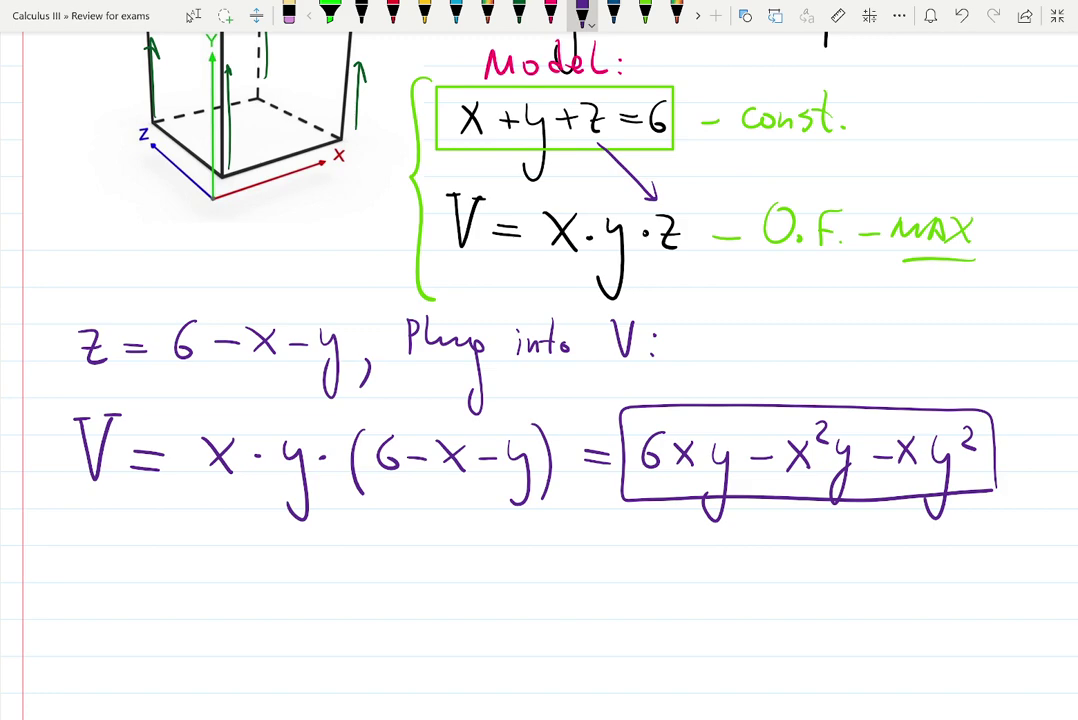
left_click(362, 12)
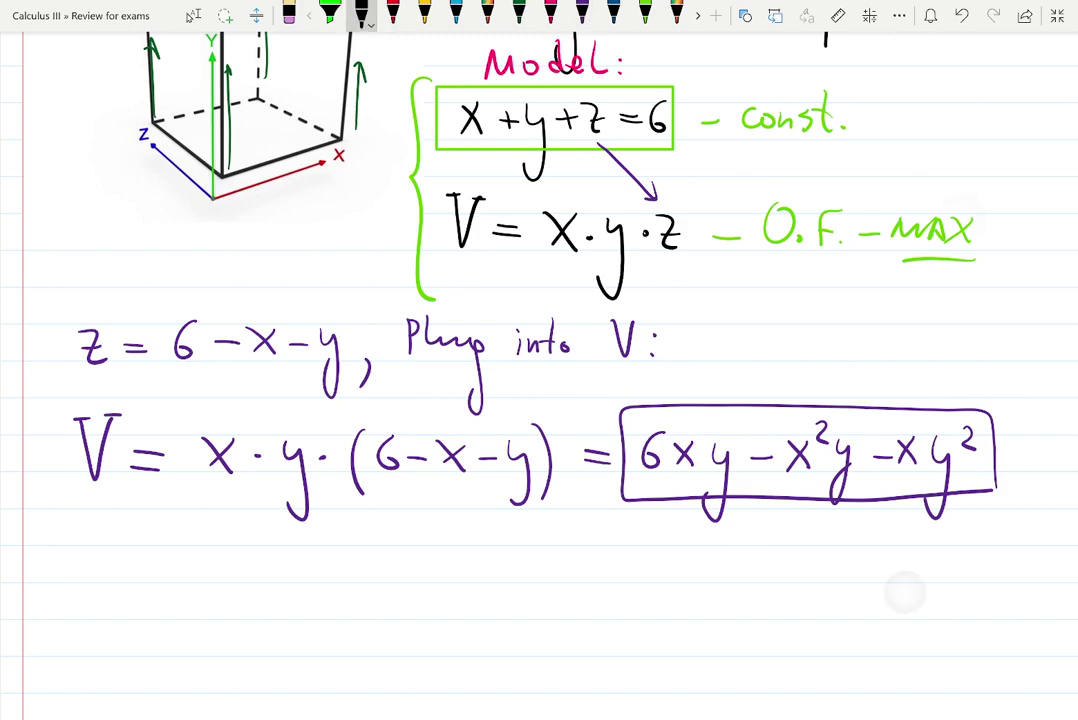
Number the Model step 2) and write 3) below the V equation
scroll(540, 380, "down", 2)
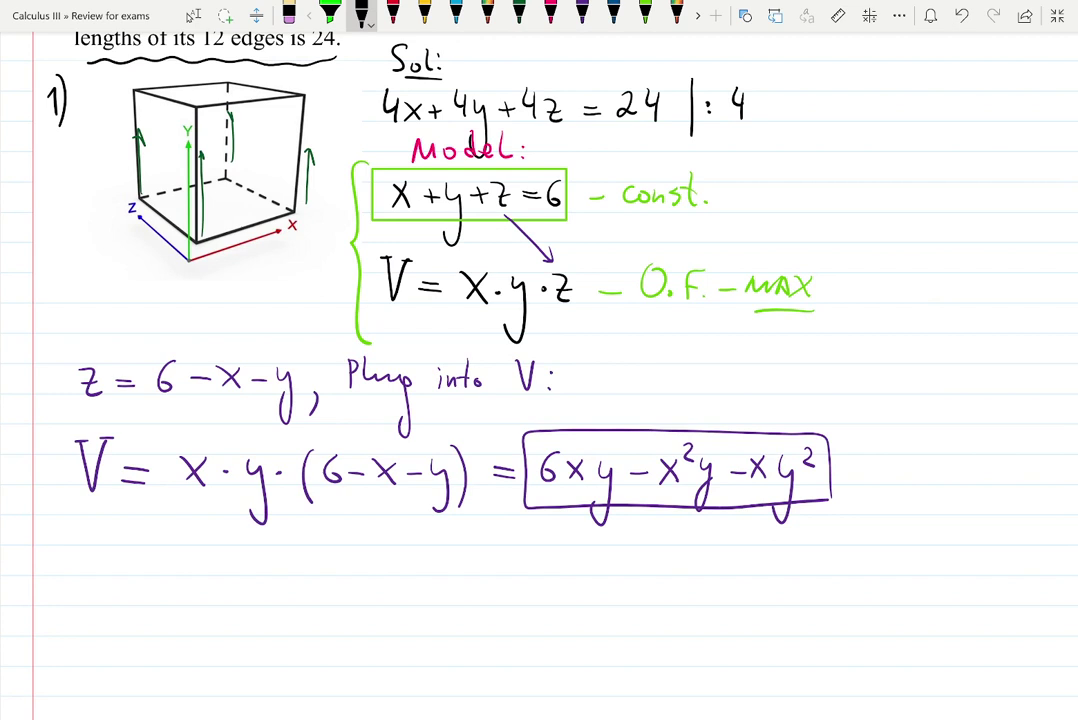
left_click_drag(351, 128, 368, 156)
mouse_move(54, 550)
left_mouse_down()
mouse_move(68, 567)
mouse_move(55, 595)
left_mouse_up()
left_click_drag(81, 540, 83, 597)
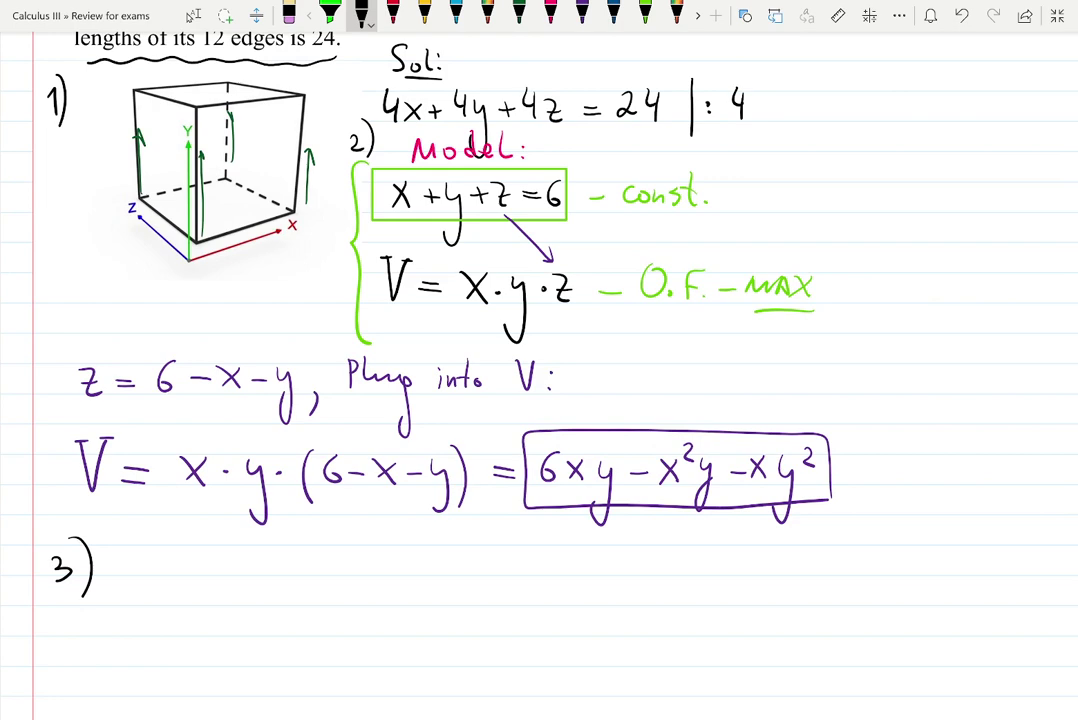
Write 'Optimization:' after 3) in black and underline it
scroll(540, 360, "down", 3)
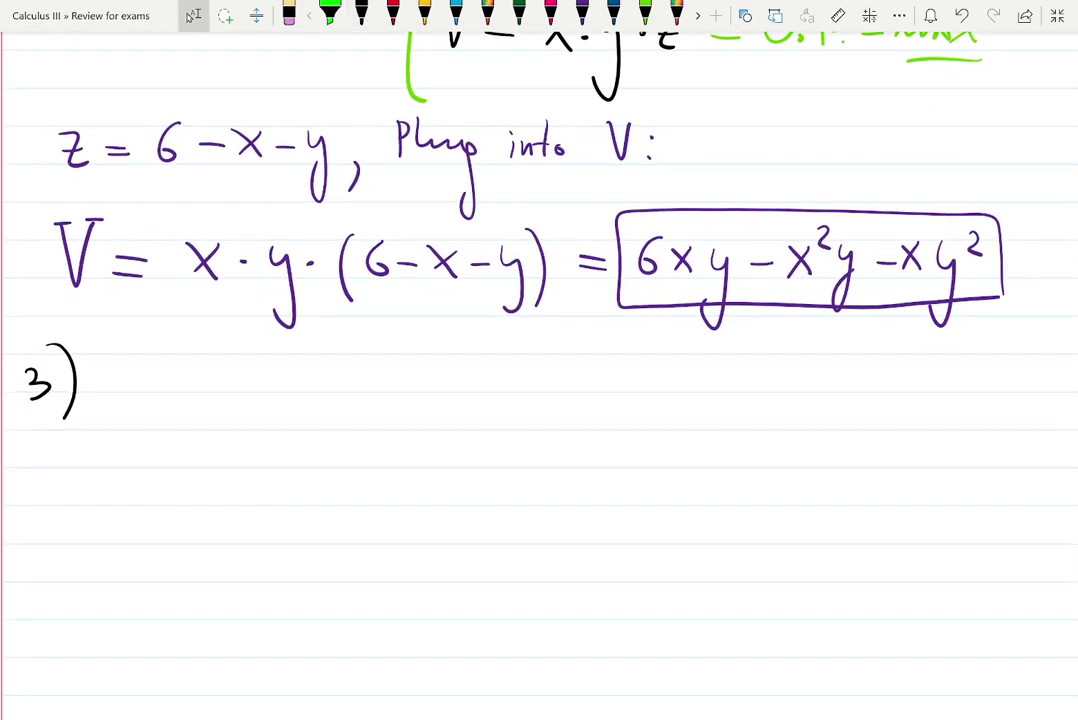
left_click(361, 14)
left_click_drag(132, 350, 170, 395)
left_click_drag(204, 342, 210, 395)
mouse_move(194, 366)
left_mouse_down()
mouse_move(218, 364)
mouse_move(238, 392)
mouse_move(364, 386)
mouse_move(380, 368)
mouse_move(411, 387)
left_mouse_up()
left_click_drag(424, 361, 425, 366)
left_click_drag(195, 410, 424, 409)
left_click_drag(110, 416, 148, 414)
Start the lines Vx = and Vy = beneath the heading
mouse_move(48, 452)
left_mouse_down()
mouse_move(67, 507)
mouse_move(80, 455)
mouse_move(99, 509)
left_mouse_up()
mouse_move(99, 495)
left_mouse_down()
mouse_move(42, 532)
mouse_move(60, 594)
mouse_move(72, 547)
mouse_move(88, 640)
left_mouse_up()
left_click_drag(135, 577, 160, 577)
left_click_drag(135, 587, 163, 587)
mouse_move(157, 488)
left_mouse_down()
mouse_move(180, 488)
mouse_move(181, 476)
left_mouse_up()
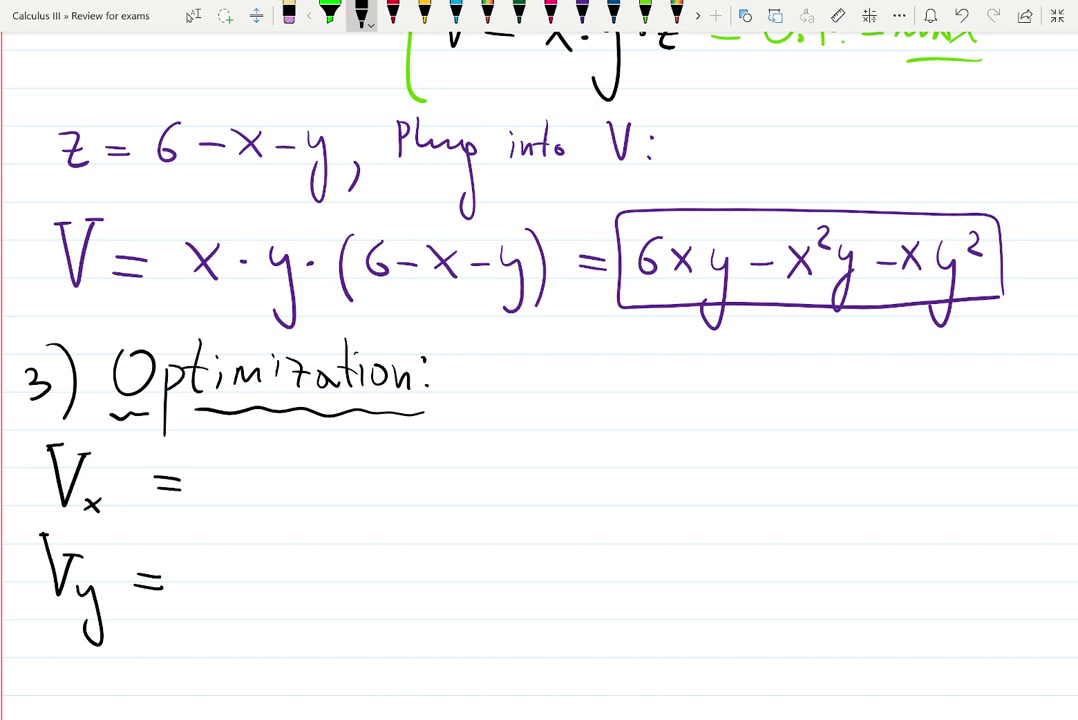
Complete the first line as Vx = 6y − 2xy − y²
mouse_move(240, 462)
left_mouse_down()
mouse_move(226, 492)
mouse_move(264, 532)
mouse_move(305, 492)
mouse_move(392, 501)
left_mouse_up()
mouse_move(392, 479)
left_mouse_down()
mouse_move(371, 502)
mouse_move(404, 548)
left_mouse_up()
mouse_move(444, 492)
left_mouse_down()
mouse_move(477, 484)
mouse_move(480, 546)
left_mouse_up()
left_click_drag(507, 460, 525, 477)
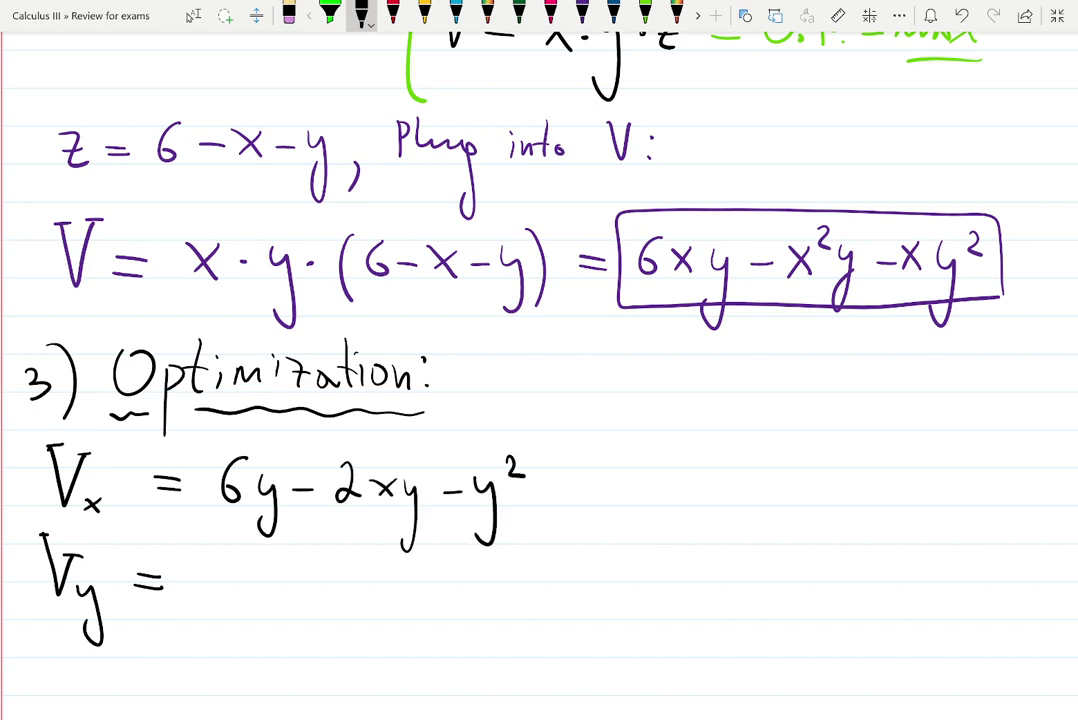
Complete Vy = 6x − x² − 2xy and brace the two equations together
mouse_move(222, 556)
left_mouse_down()
mouse_move(203, 582)
mouse_move(214, 594)
left_mouse_up()
mouse_move(233, 575)
left_mouse_down()
mouse_move(256, 596)
mouse_move(233, 597)
mouse_move(306, 583)
mouse_move(336, 597)
mouse_move(321, 598)
mouse_move(368, 577)
mouse_move(463, 596)
left_mouse_up()
left_click_drag(464, 575, 445, 597)
left_click_drag(495, 568, 503, 648)
left_click_drag(470, 569, 482, 579)
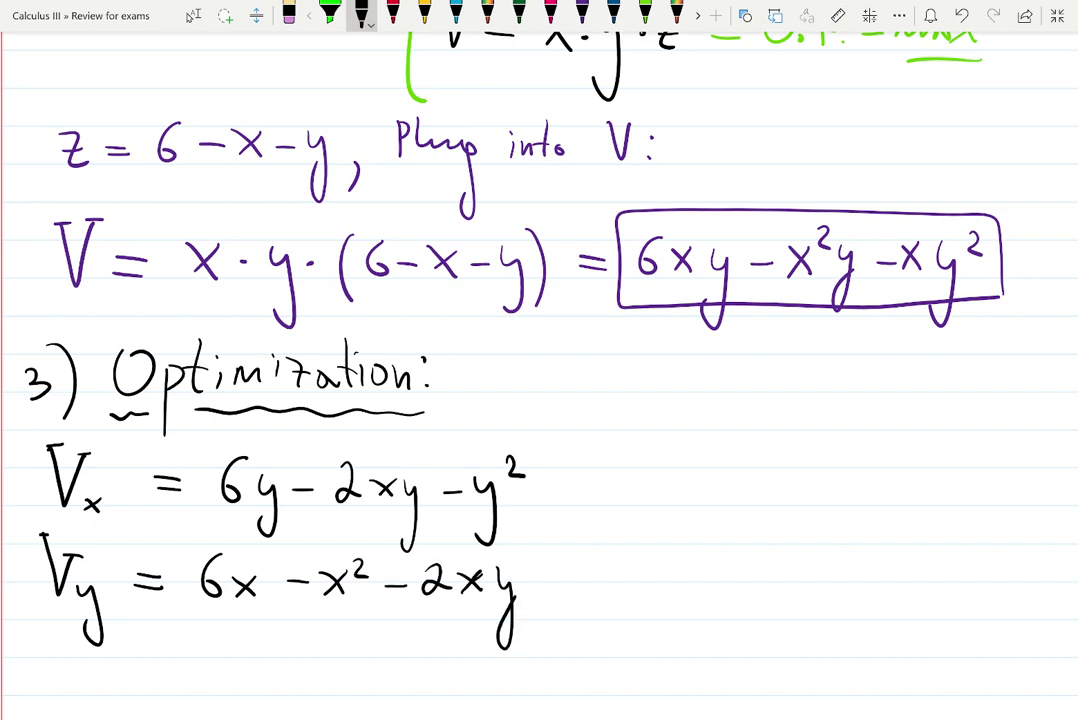
mouse_move(36, 437)
left_mouse_down()
mouse_move(14, 480)
mouse_move(22, 612)
left_mouse_up()
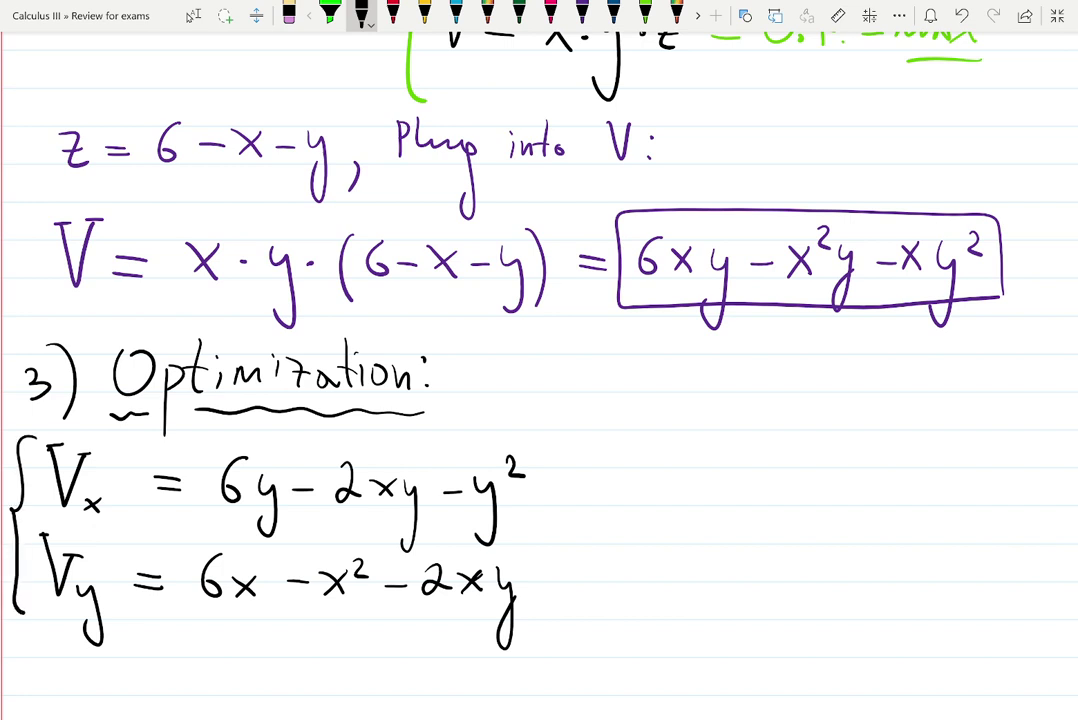
scroll(540, 370, "down", 4)
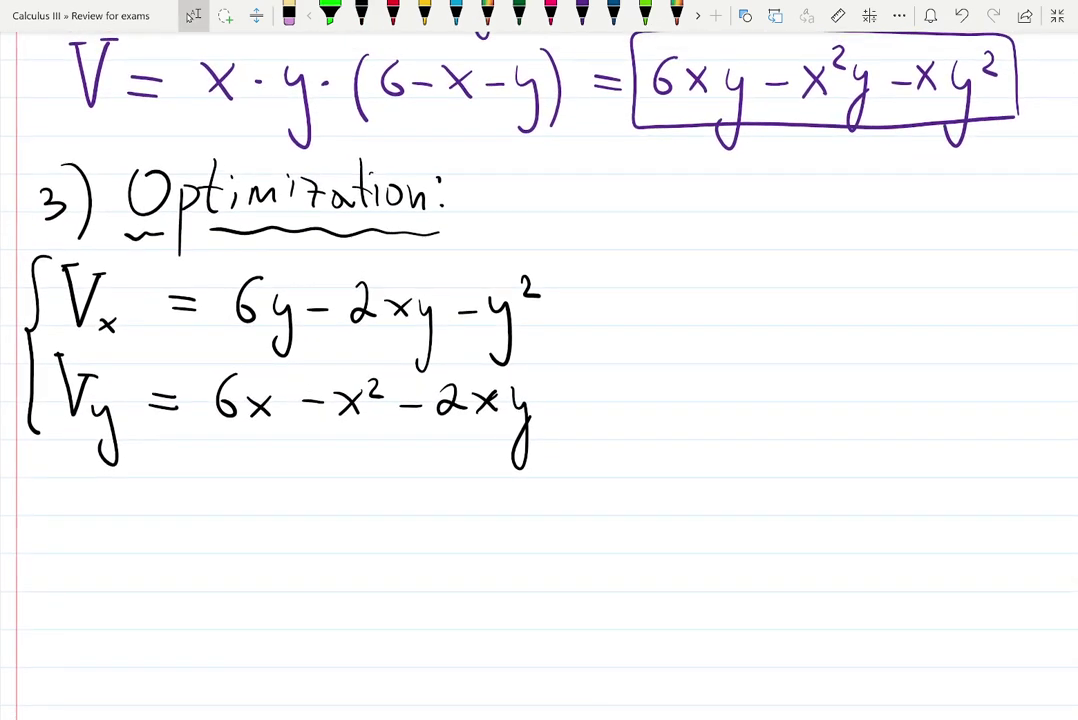
In purple ink, add =0 after both partial derivatives and box them
left_click(361, 14)
left_click(582, 14)
mouse_move(592, 301)
left_mouse_down()
mouse_move(618, 300)
mouse_move(620, 312)
left_mouse_up()
mouse_move(650, 297)
left_mouse_down()
mouse_move(640, 296)
mouse_move(651, 296)
left_mouse_up()
mouse_move(597, 379)
left_mouse_down()
mouse_move(622, 378)
mouse_move(624, 392)
left_mouse_up()
left_click_drag(645, 376, 646, 378)
mouse_move(215, 266)
left_mouse_down()
mouse_move(204, 455)
mouse_move(618, 437)
mouse_move(682, 335)
mouse_move(370, 265)
left_mouse_up()
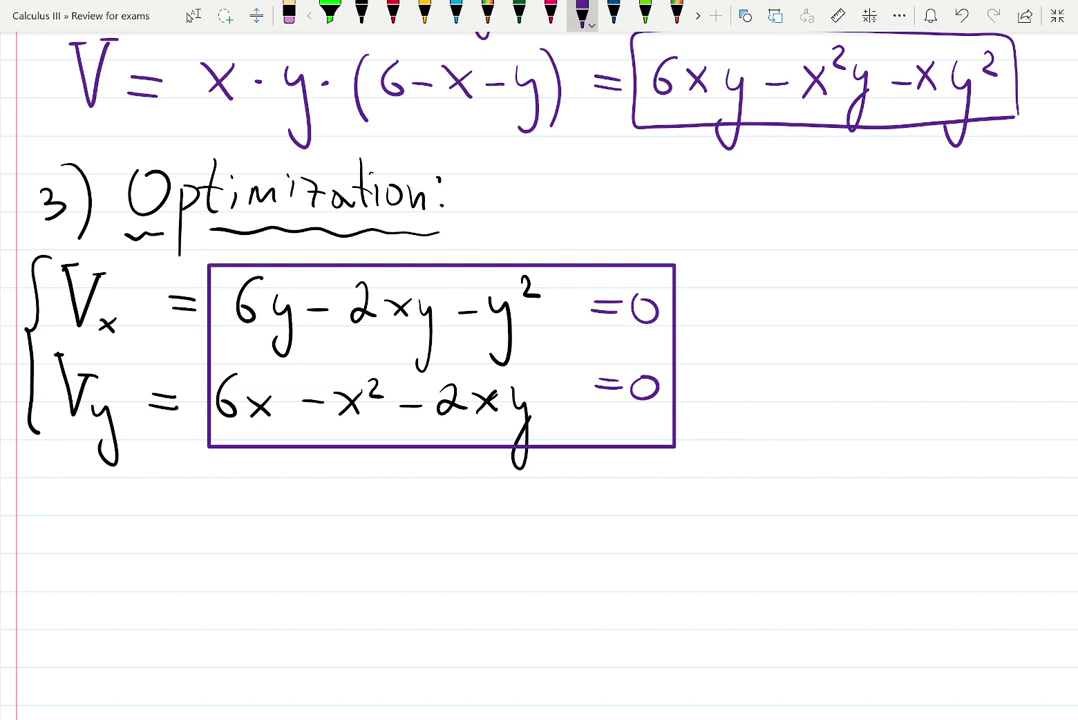
In black ink, write the factored Vx equation y(6−2x−y)=0 beside it
left_click(361, 12)
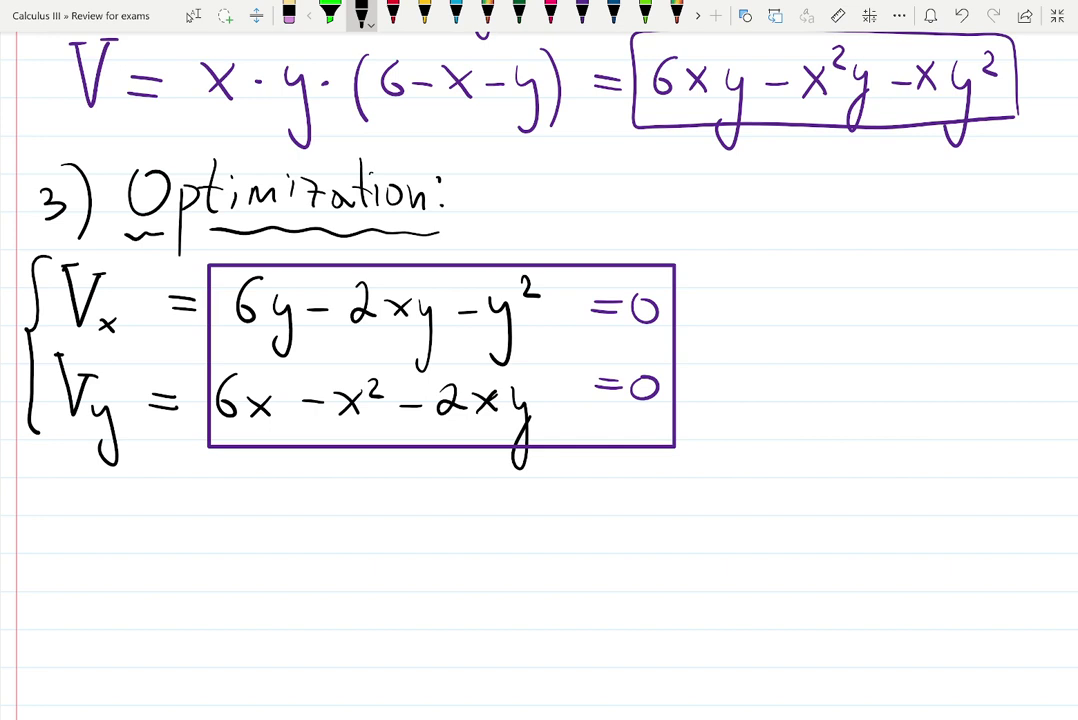
left_click_drag(716, 298, 716, 362)
left_click_drag(767, 287, 768, 340)
mouse_move(804, 287)
left_mouse_down()
mouse_move(788, 313)
mouse_move(895, 322)
left_mouse_up()
mouse_move(895, 302)
left_mouse_down()
mouse_move(879, 322)
mouse_move(920, 312)
left_mouse_up()
left_click_drag(934, 298, 940, 364)
left_click_drag(966, 285, 968, 350)
left_click_drag(988, 303, 1008, 302)
left_click_drag(988, 312, 1026, 298)
Write the factored Vy equation x(6−x−2y)=0 below and brace both equations together
left_click_drag(718, 381, 734, 403)
left_click_drag(734, 381, 718, 403)
mouse_move(764, 362)
left_mouse_down()
mouse_move(758, 415)
mouse_move(782, 396)
mouse_move(830, 392)
left_mouse_up()
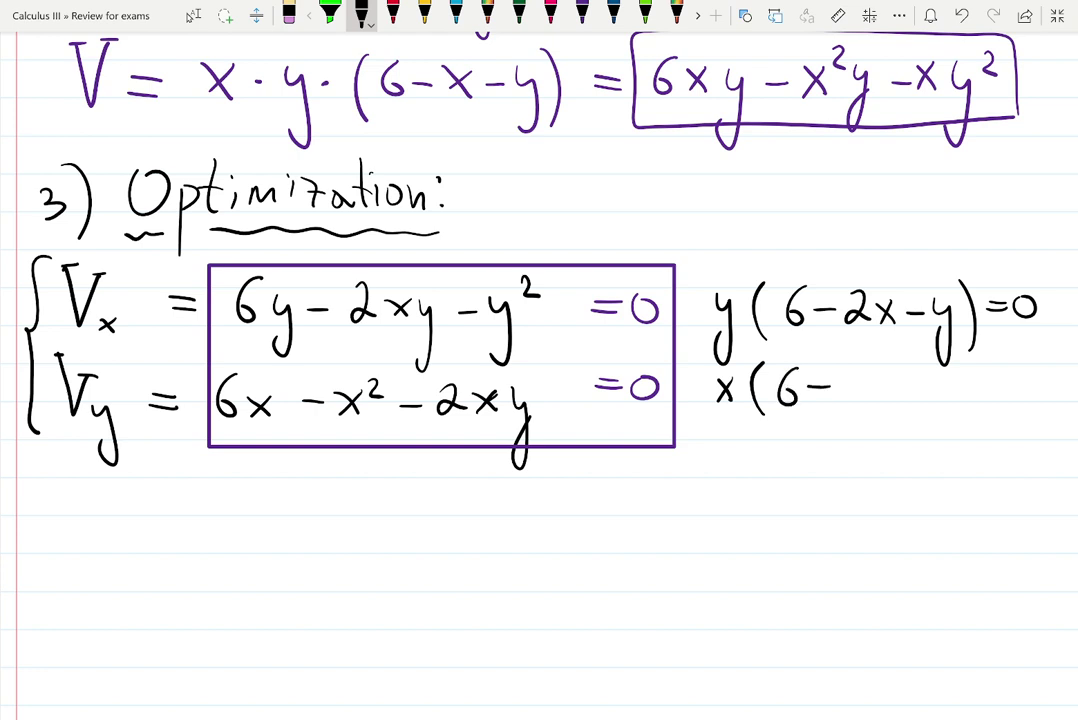
left_click_drag(849, 373, 867, 396)
mouse_move(867, 373)
left_mouse_down()
mouse_move(849, 396)
mouse_move(930, 400)
left_mouse_up()
mouse_move(934, 376)
left_mouse_down()
mouse_move(948, 378)
mouse_move(948, 433)
left_mouse_up()
mouse_move(972, 367)
left_mouse_down()
mouse_move(975, 415)
mouse_move(1020, 385)
left_mouse_up()
left_click_drag(998, 393, 1046, 376)
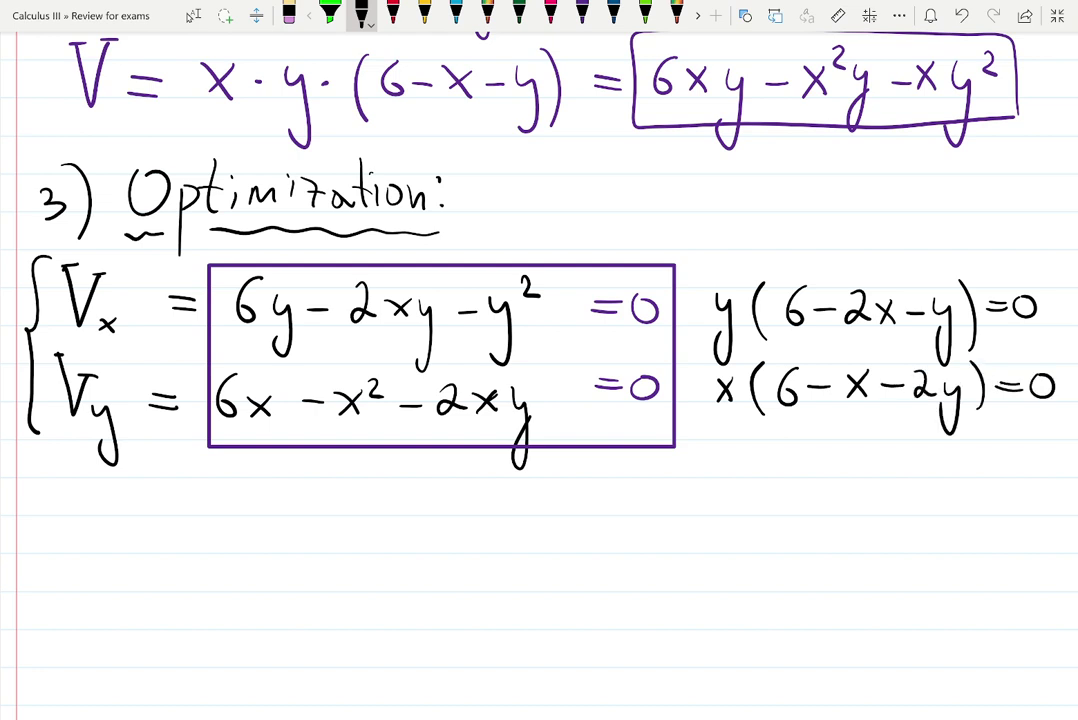
mouse_move(711, 277)
left_mouse_down()
mouse_move(697, 420)
mouse_move(708, 433)
left_mouse_up()
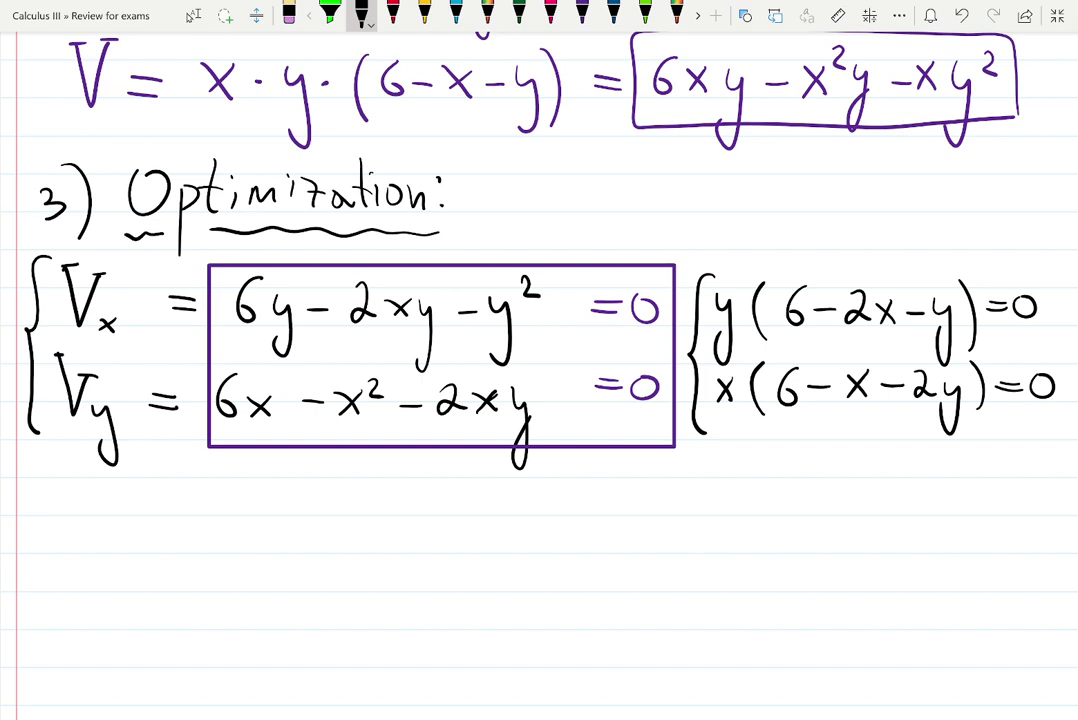